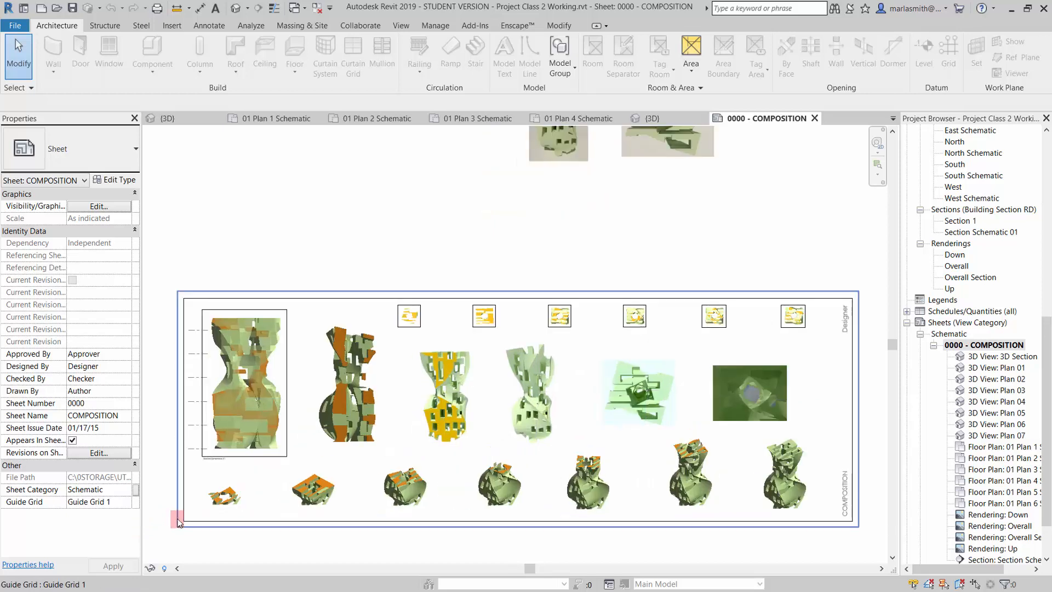
- Open the print settings for the COMPOSITION sheet and review the Adobe PDF printer's page size and custom paper size definition
mouse_move(267, 535)
middle_down()
mouse_move(301, 519)
mouse_move(264, 520)
middle_up()
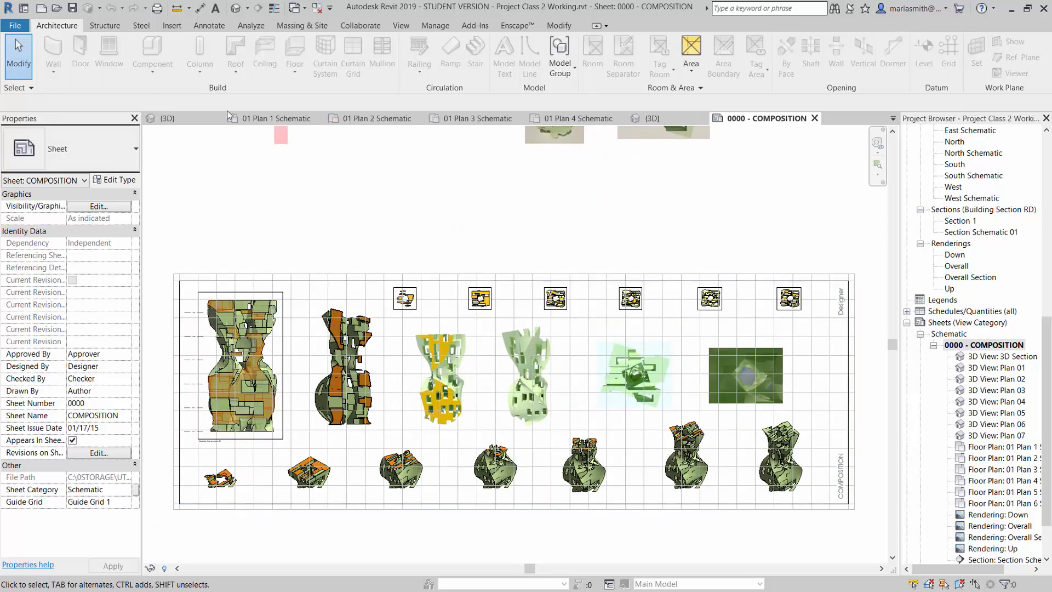
click(14, 25)
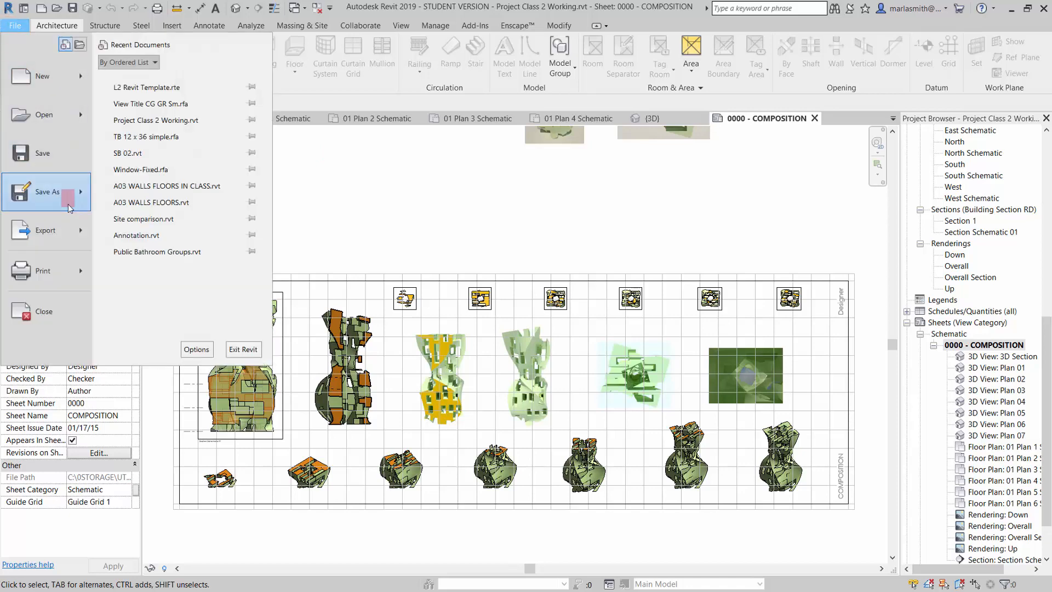
click(59, 272)
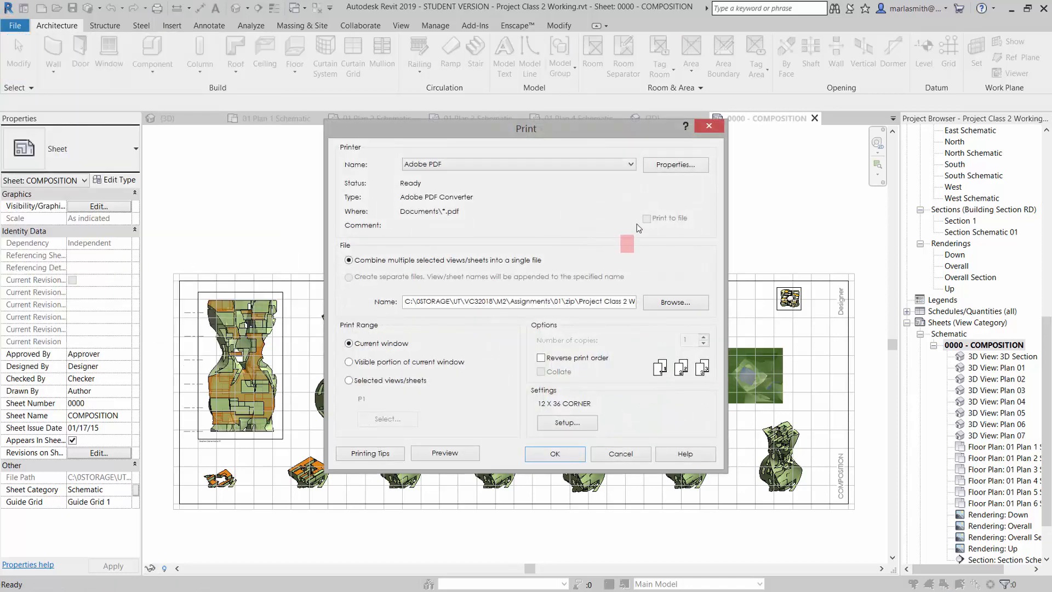
click(674, 167)
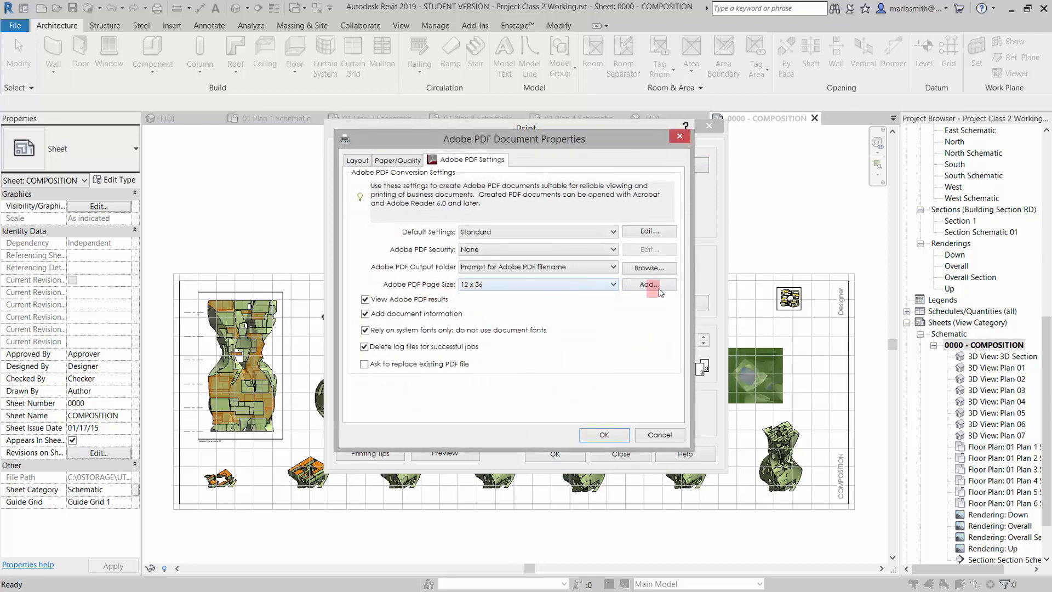
click(640, 286)
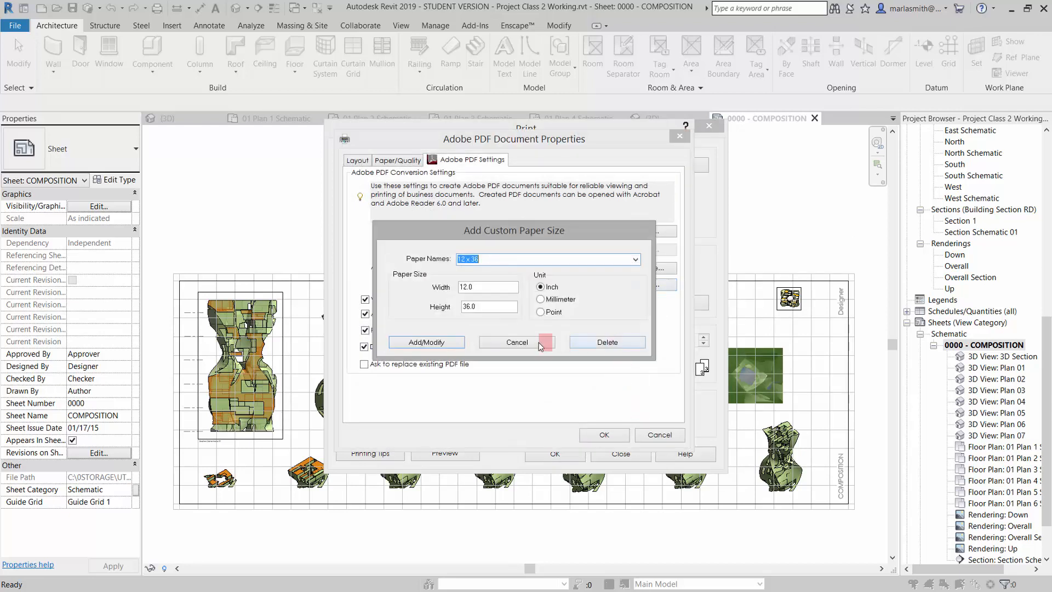
click(517, 342)
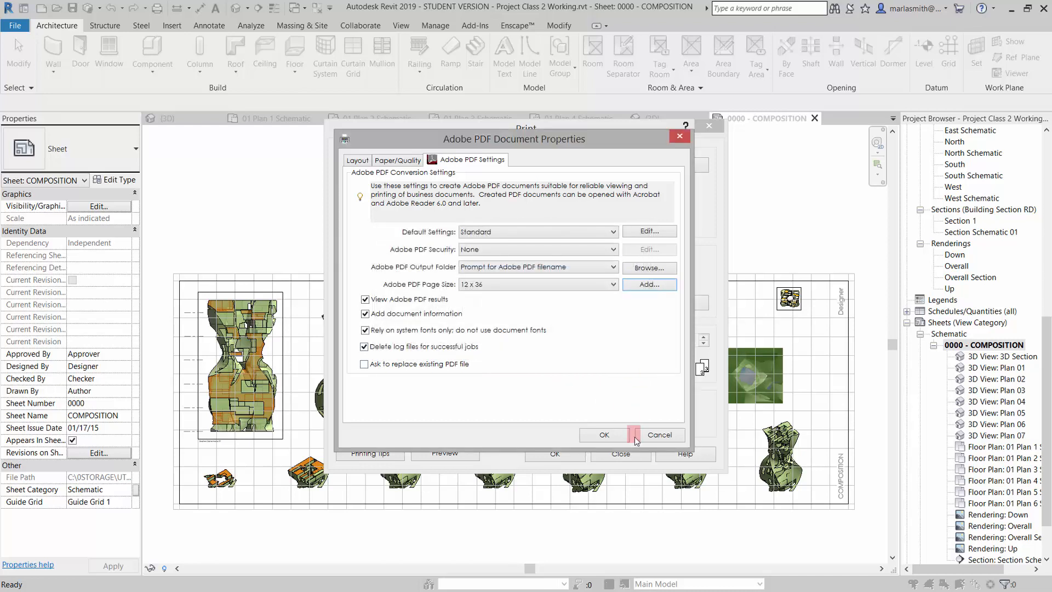
click(663, 437)
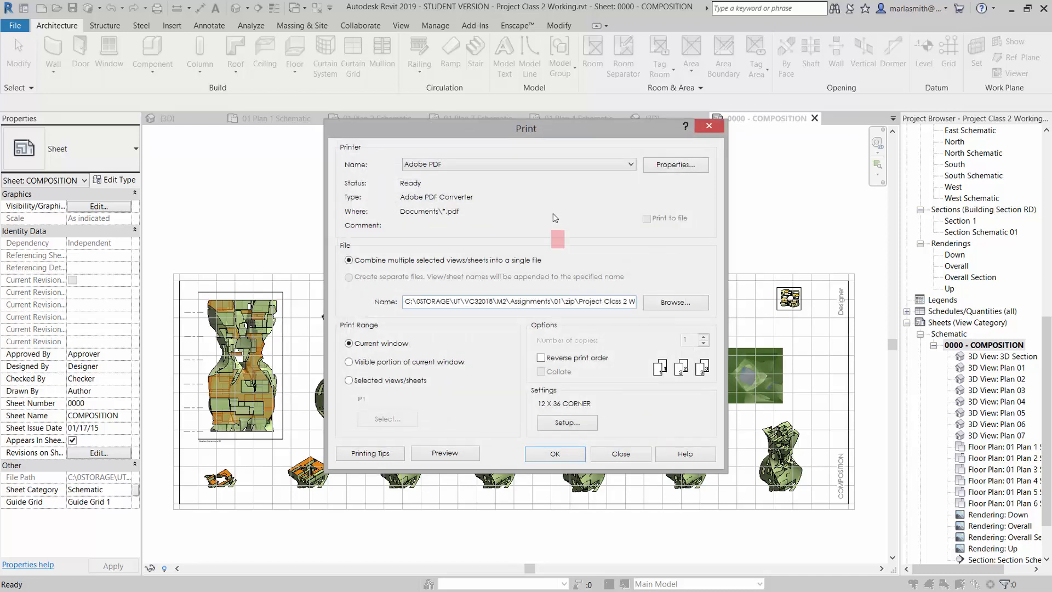
- Choose CutePDF Writer as the printer and look through the paper sizes in its advanced options
click(545, 163)
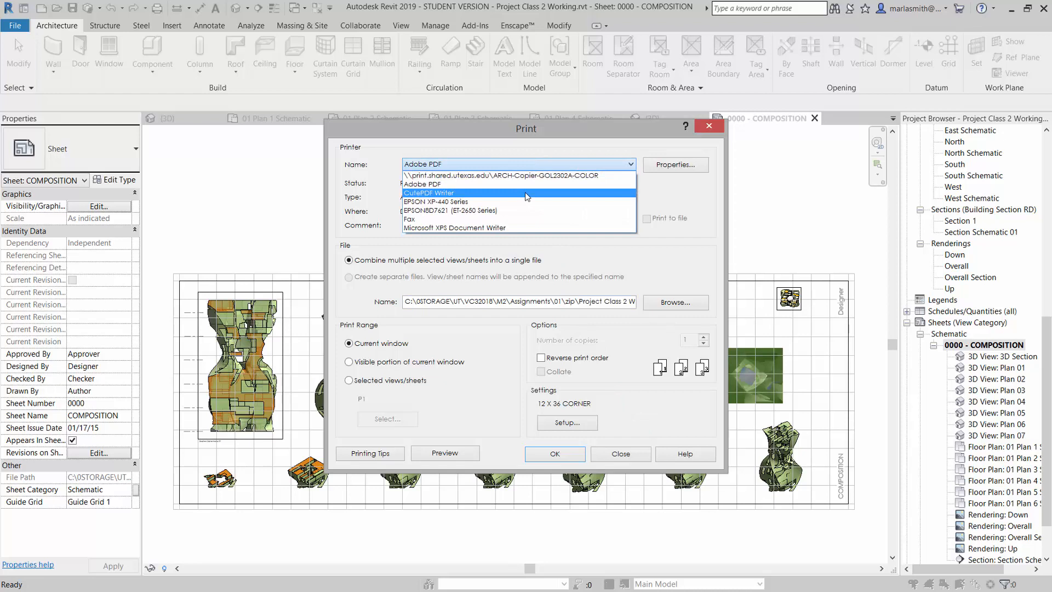
click(525, 192)
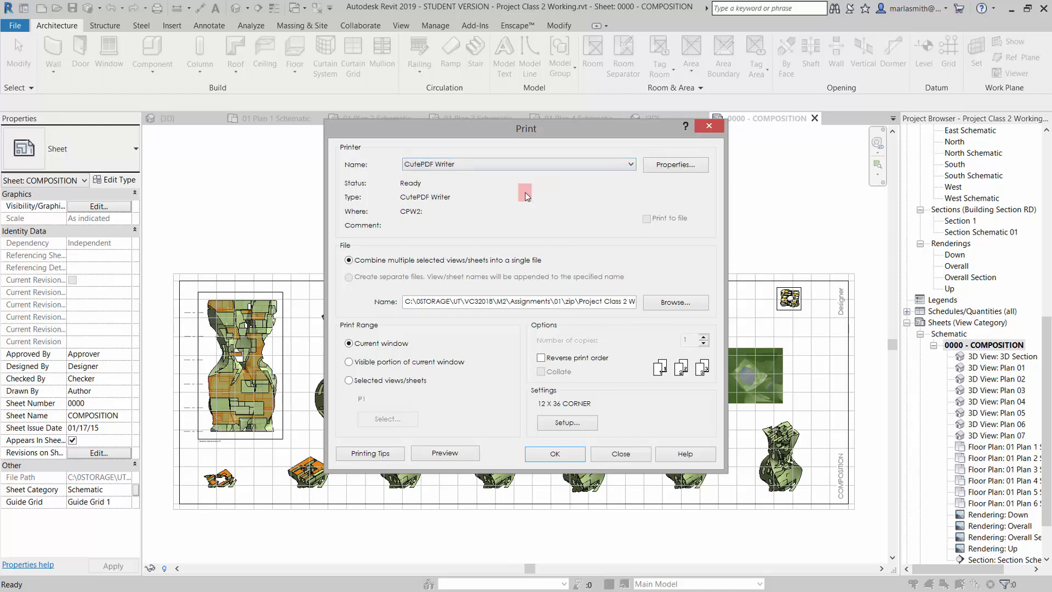
click(668, 165)
click(667, 165)
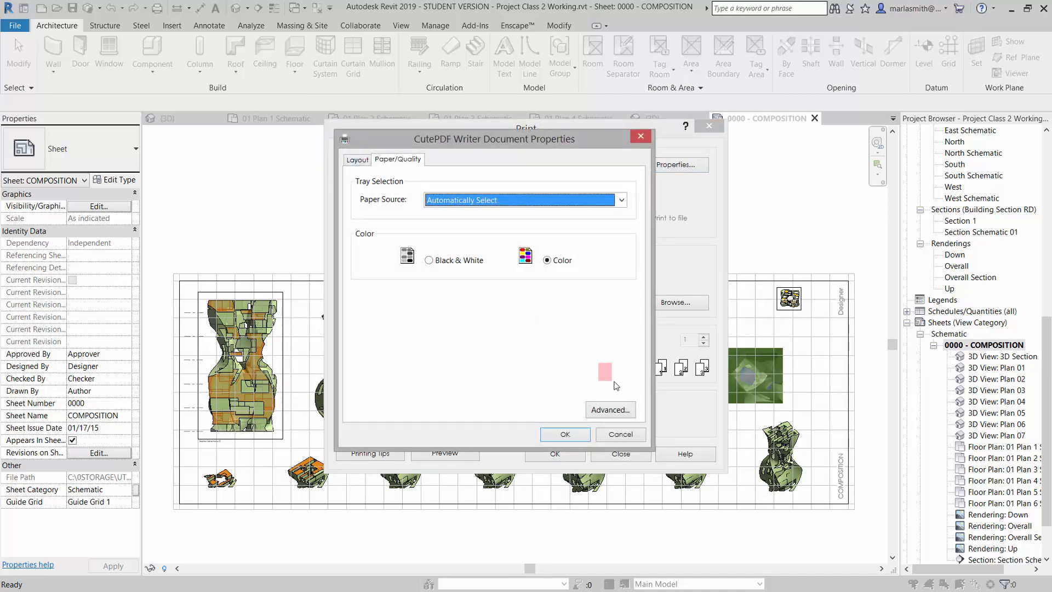
click(611, 410)
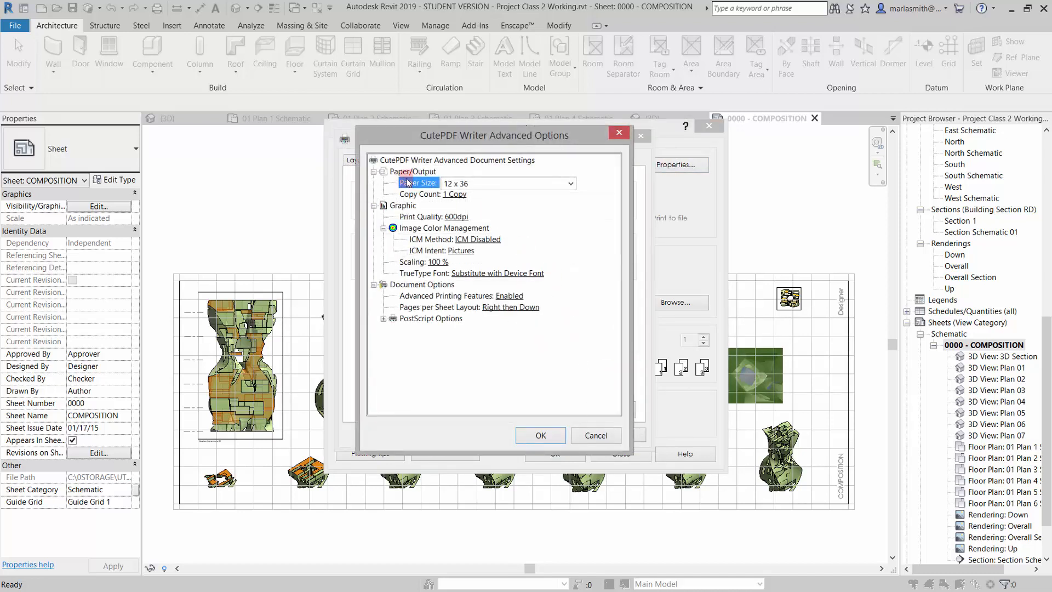
click(573, 184)
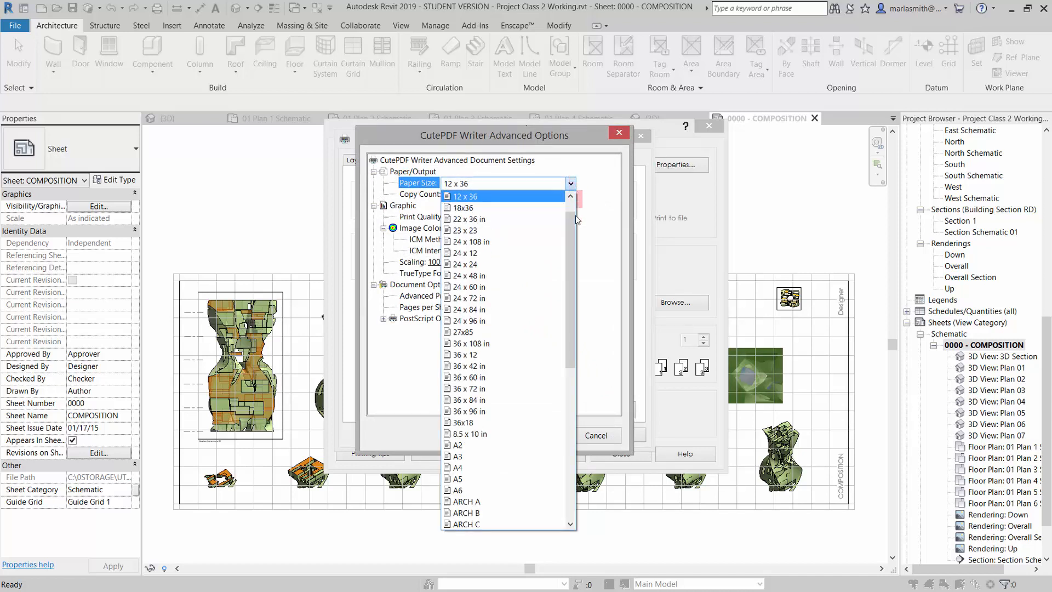
drag(571, 248, 582, 192)
click(616, 169)
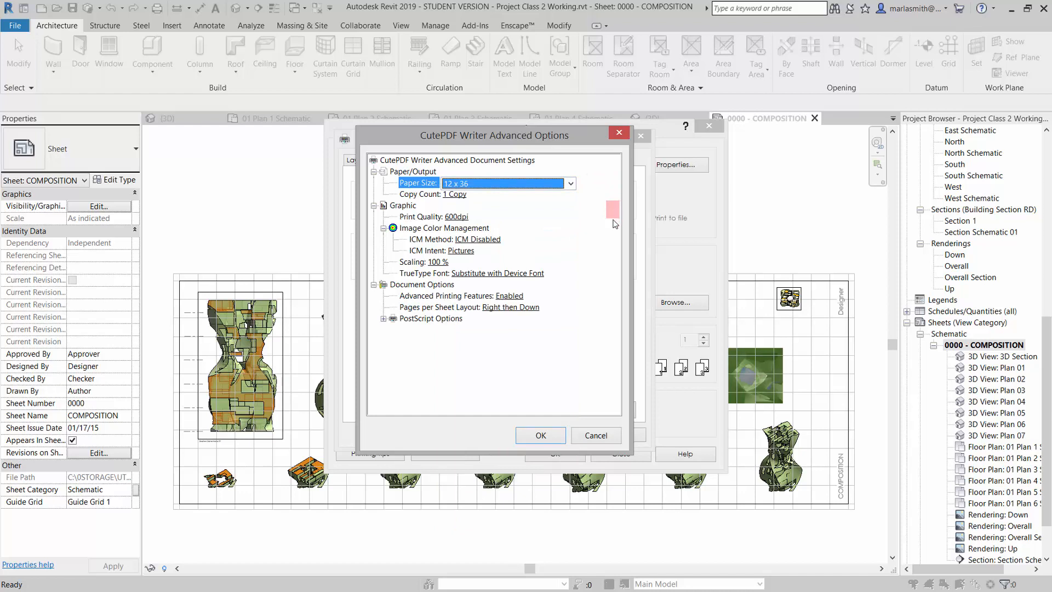
click(600, 436)
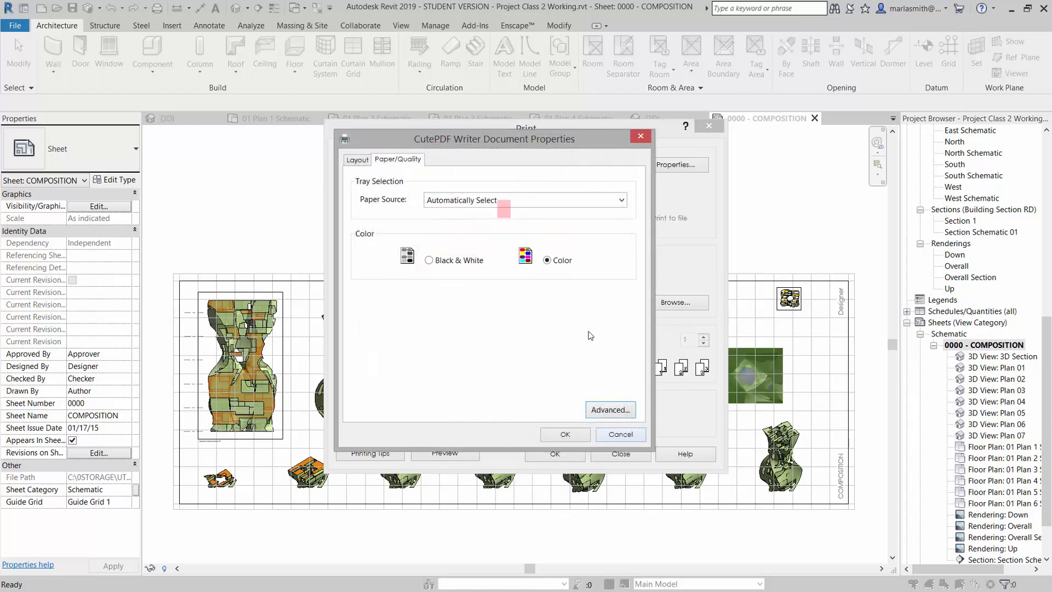
- Examine CutePDF Writer's layout orientation and advanced document settings, leaving the printer properties without changes
click(357, 160)
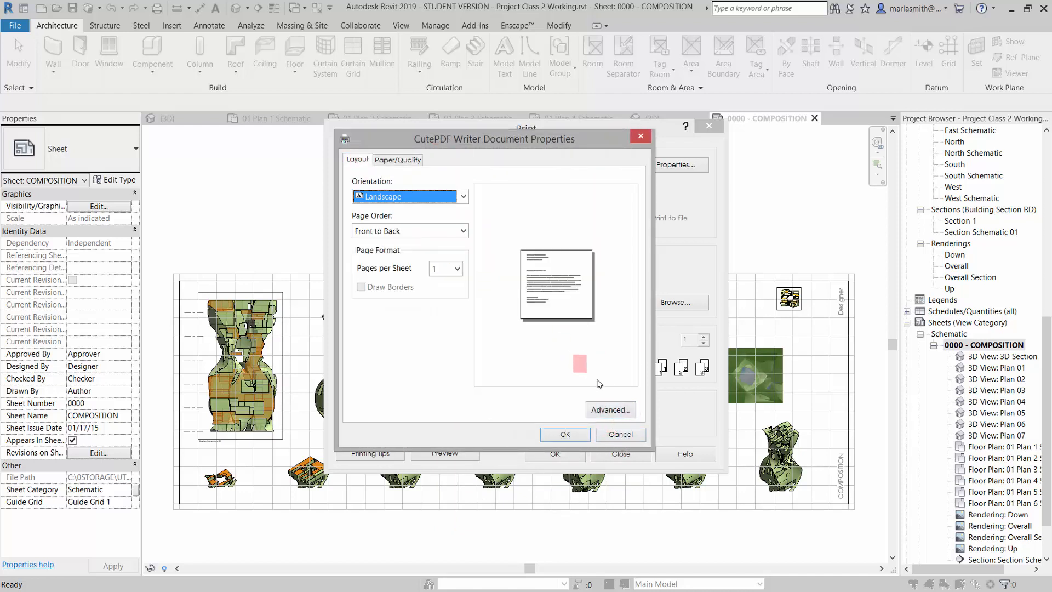
click(610, 410)
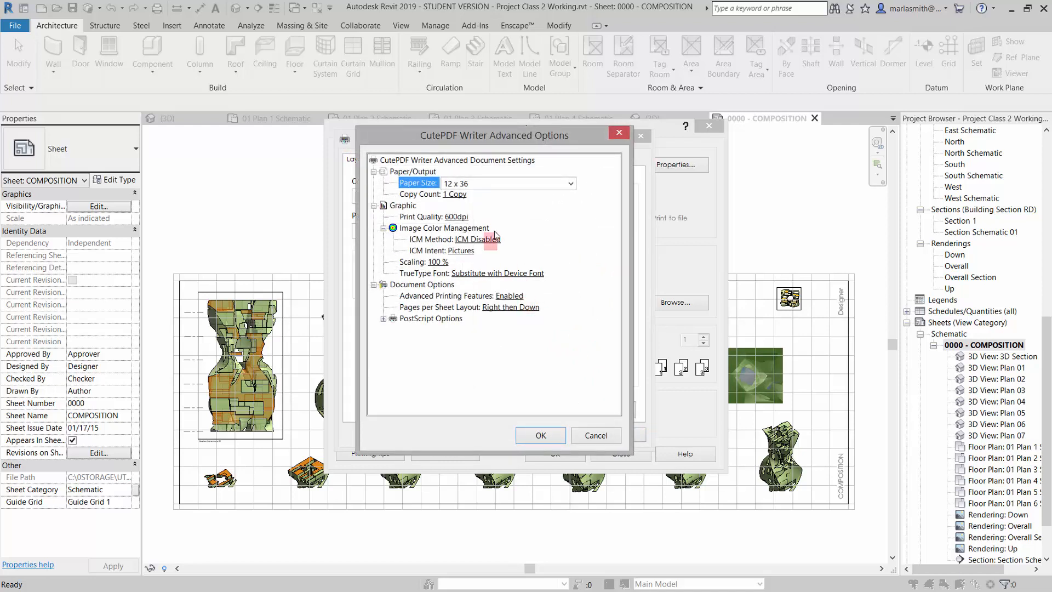
click(592, 436)
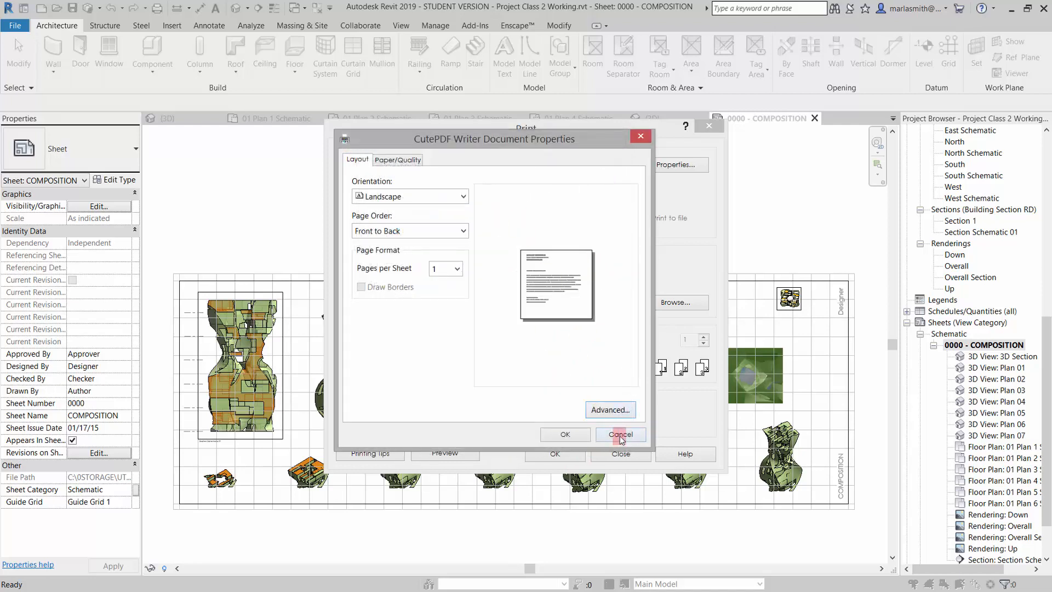
click(620, 435)
click(523, 212)
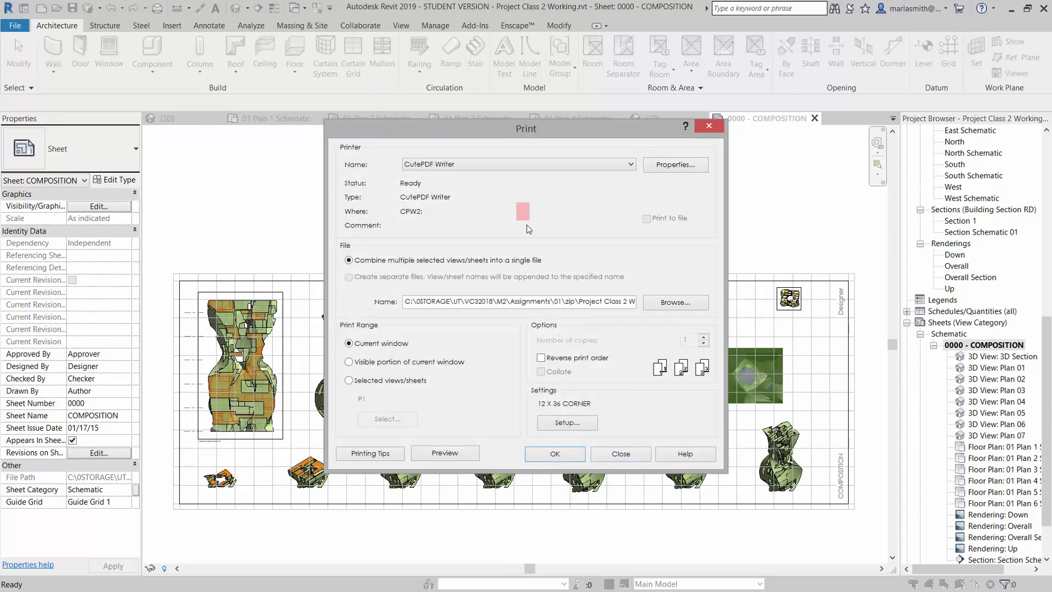
- Set the printer to Adobe PDF and choose the 12 X 36 CORNER print setup with paper size 12 x 36
click(491, 159)
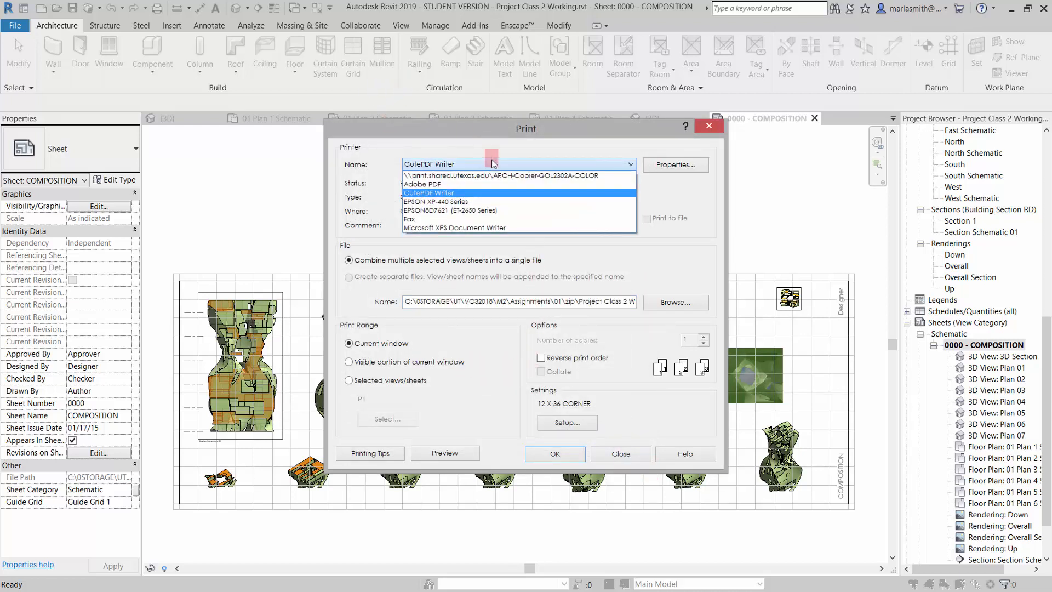
click(493, 188)
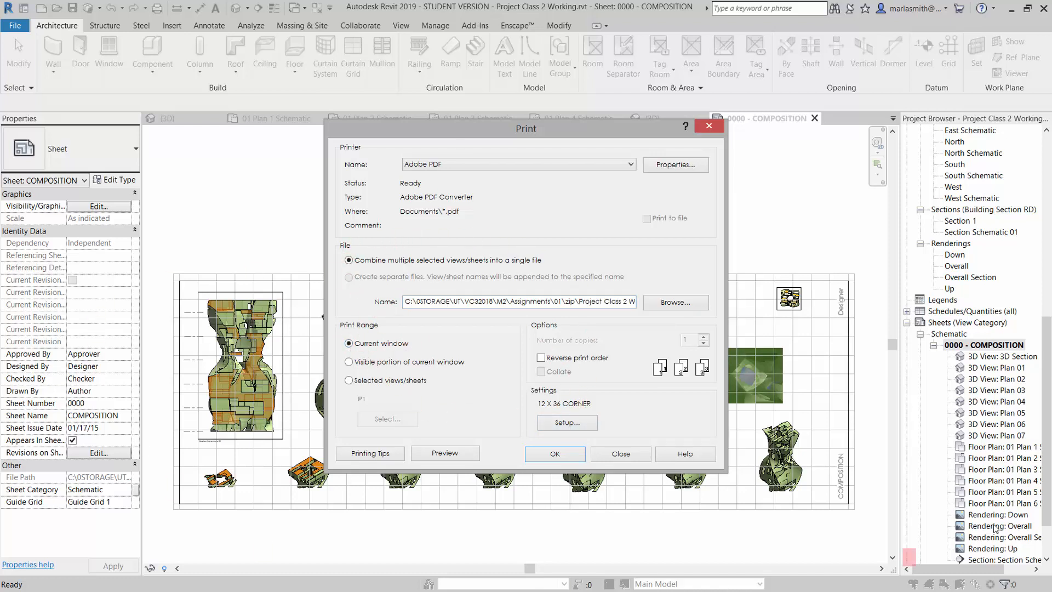
click(567, 423)
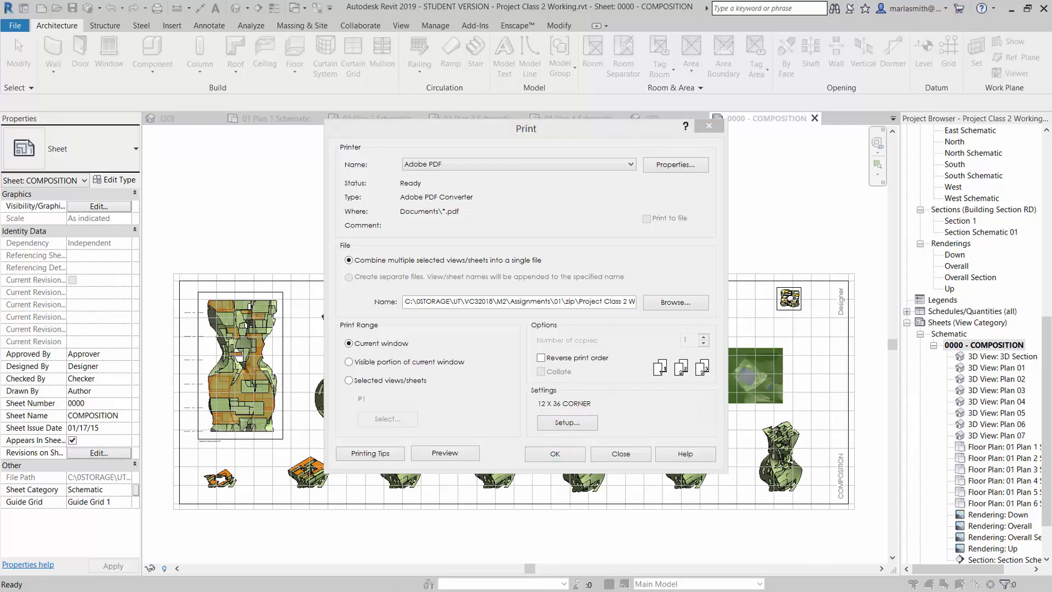
click(338, 151)
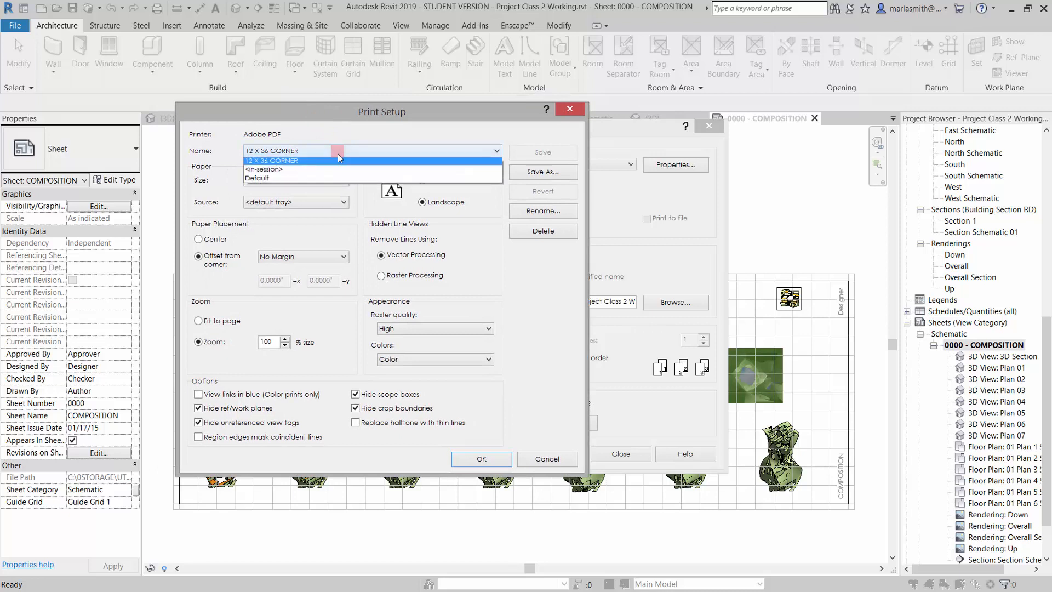
click(337, 155)
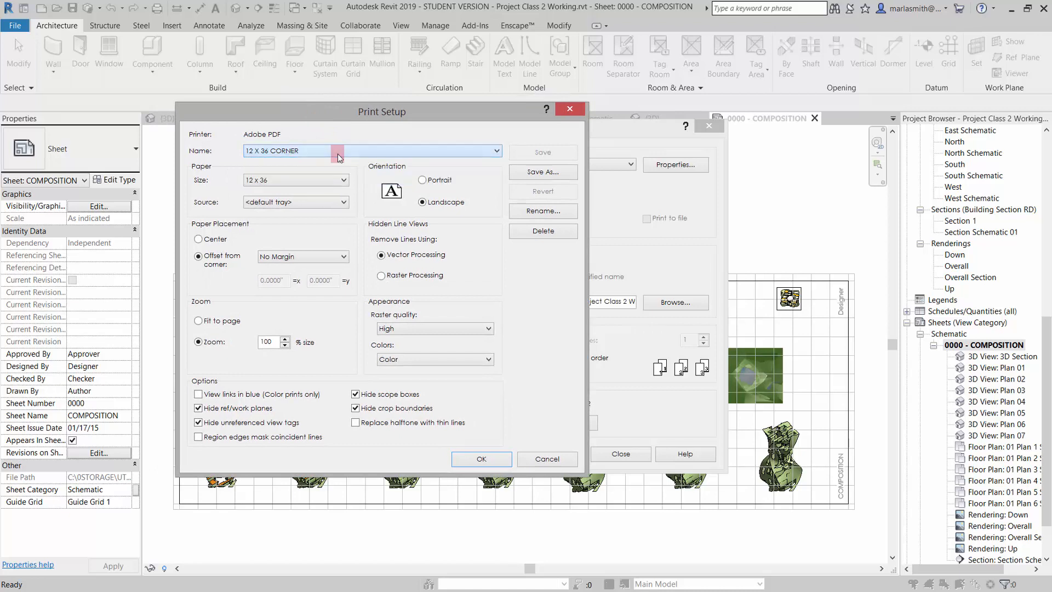
click(308, 178)
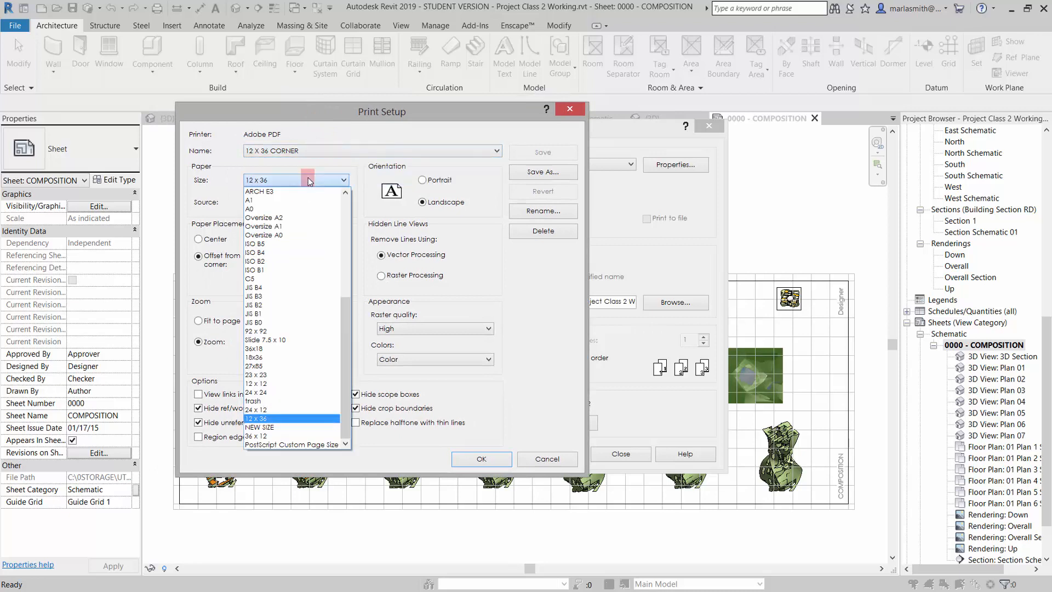
click(287, 421)
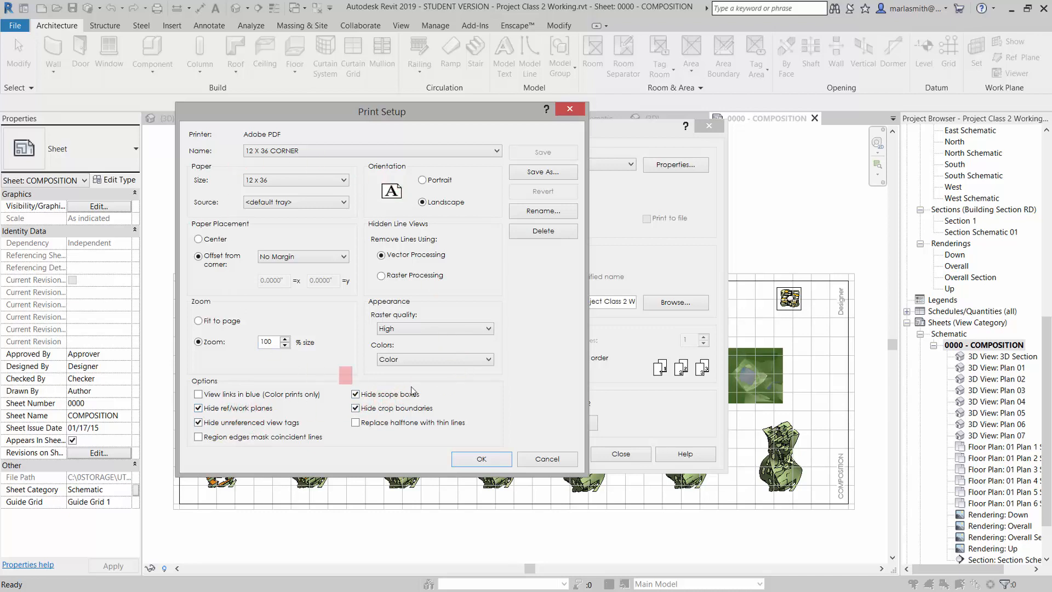
click(496, 462)
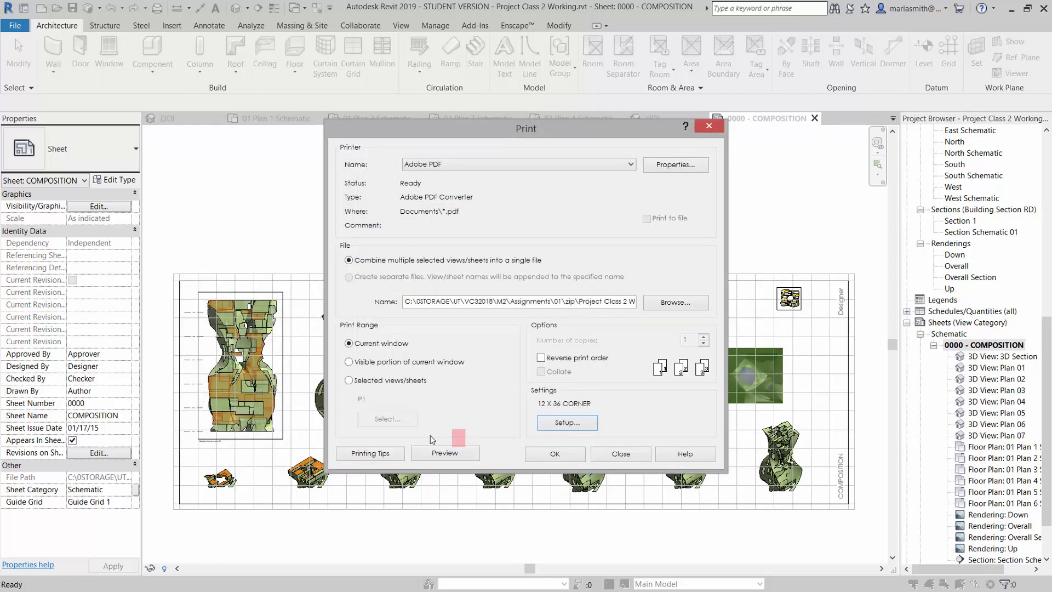
- Preview the printed COMPOSITION sheet to check its fit on the page, and return to the print settings
click(445, 454)
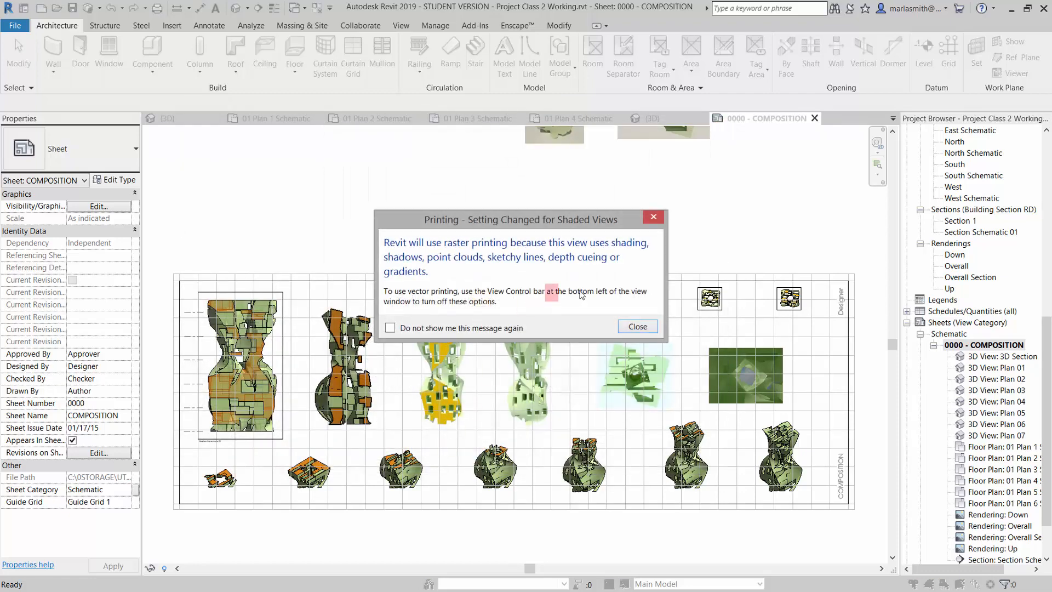
click(638, 327)
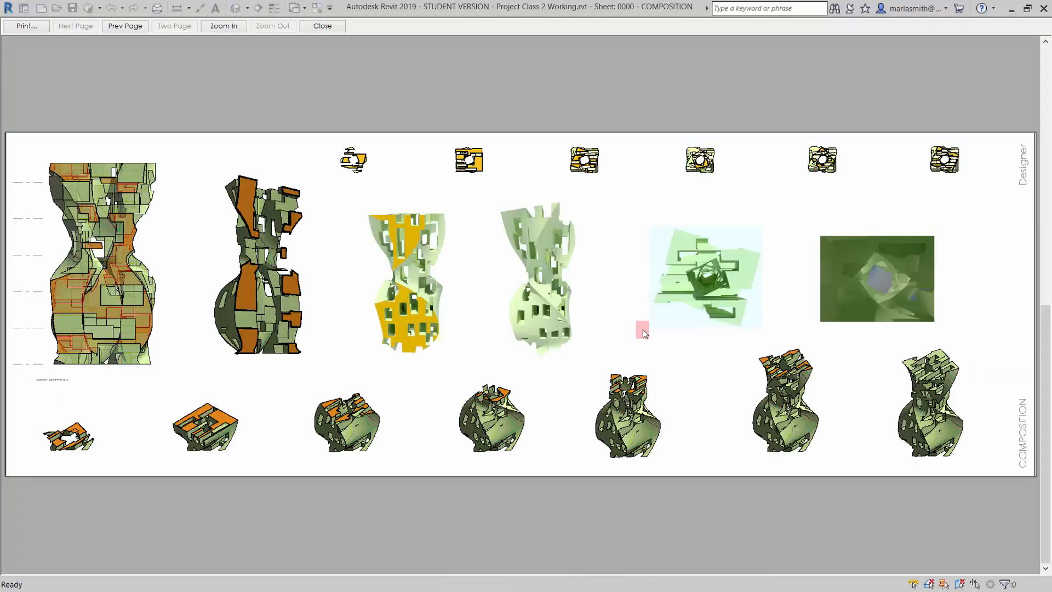
click(33, 30)
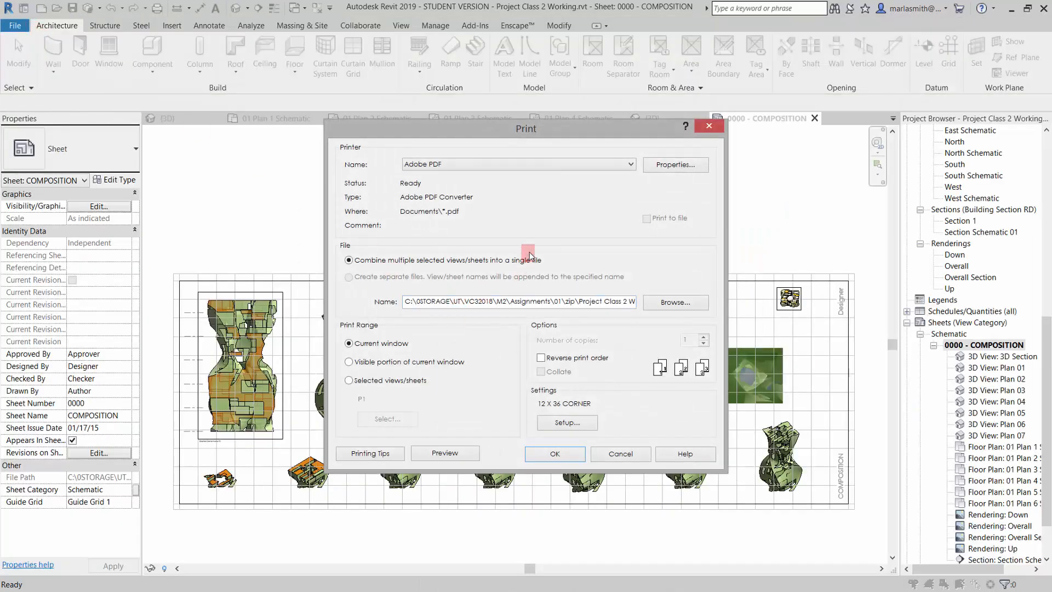
- Change the paper placement in the print setup from corner offset to Center
click(565, 423)
click(199, 257)
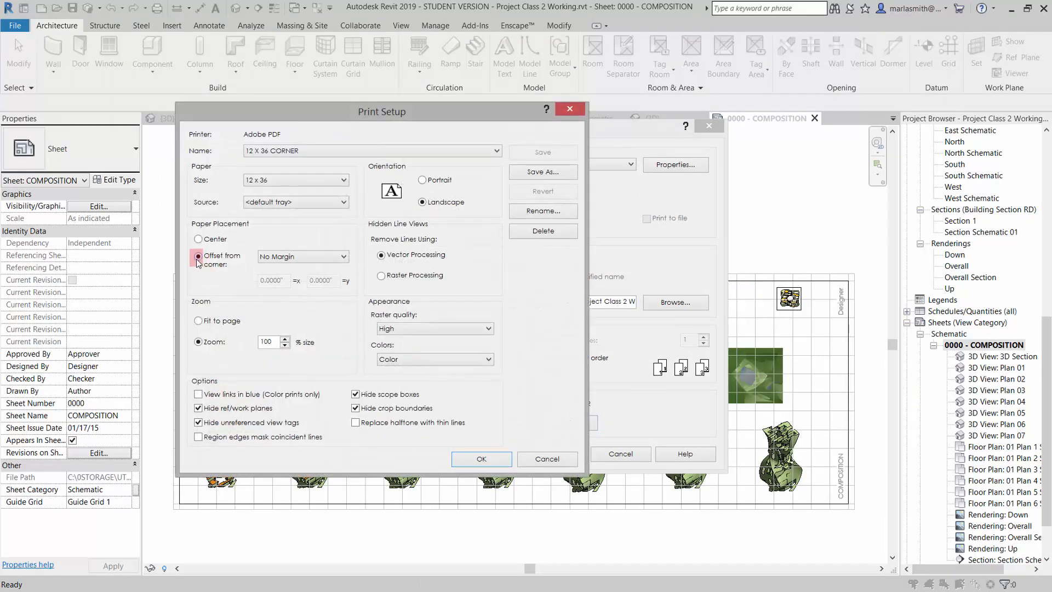
click(199, 239)
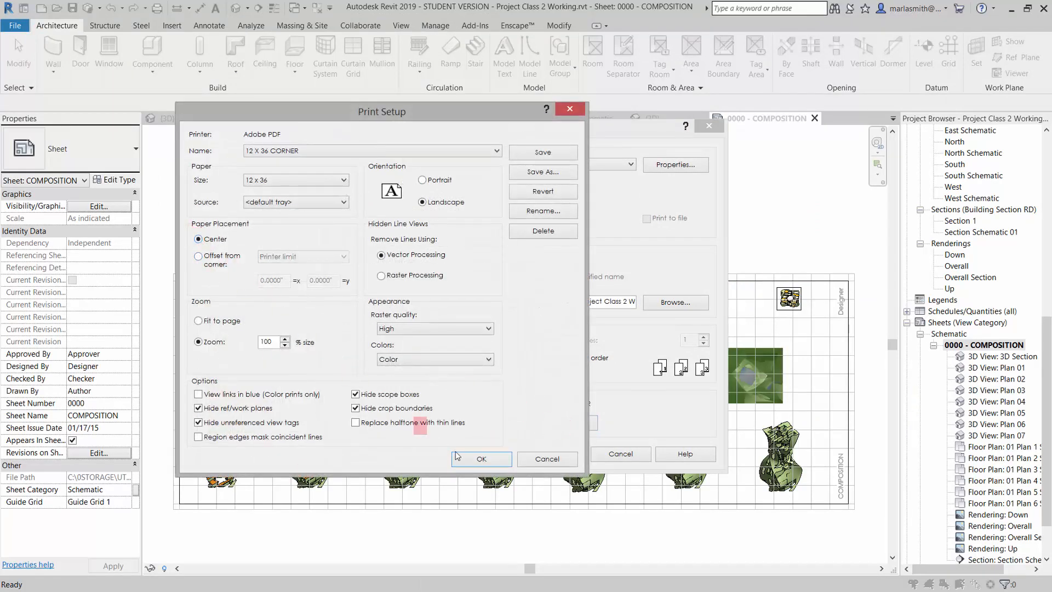
click(490, 460)
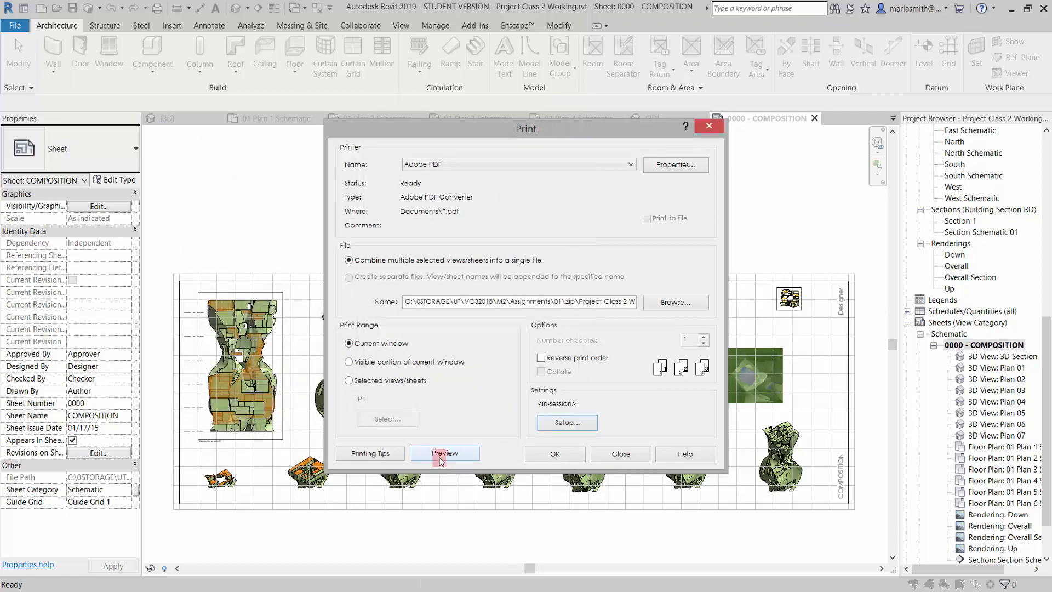
- Preview the sheet with the centered paper placement and go back to the print settings
click(442, 455)
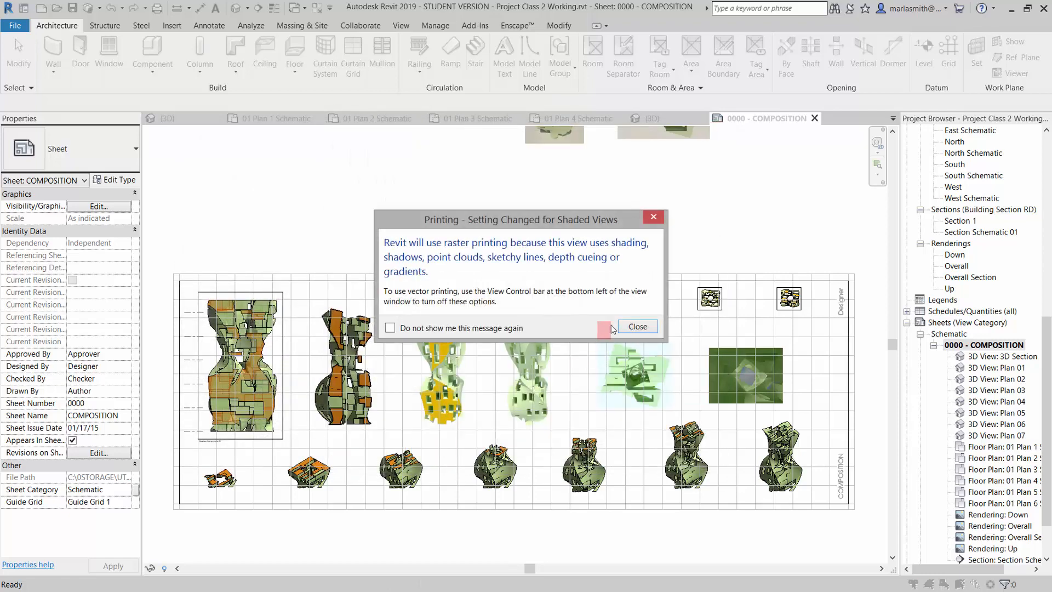
click(633, 328)
click(723, 98)
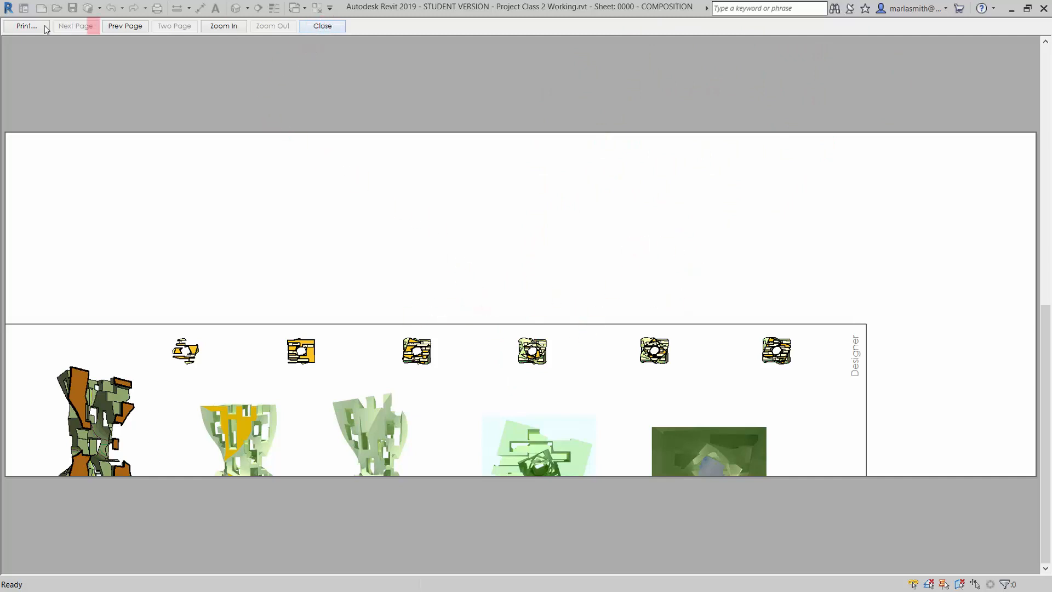
click(27, 26)
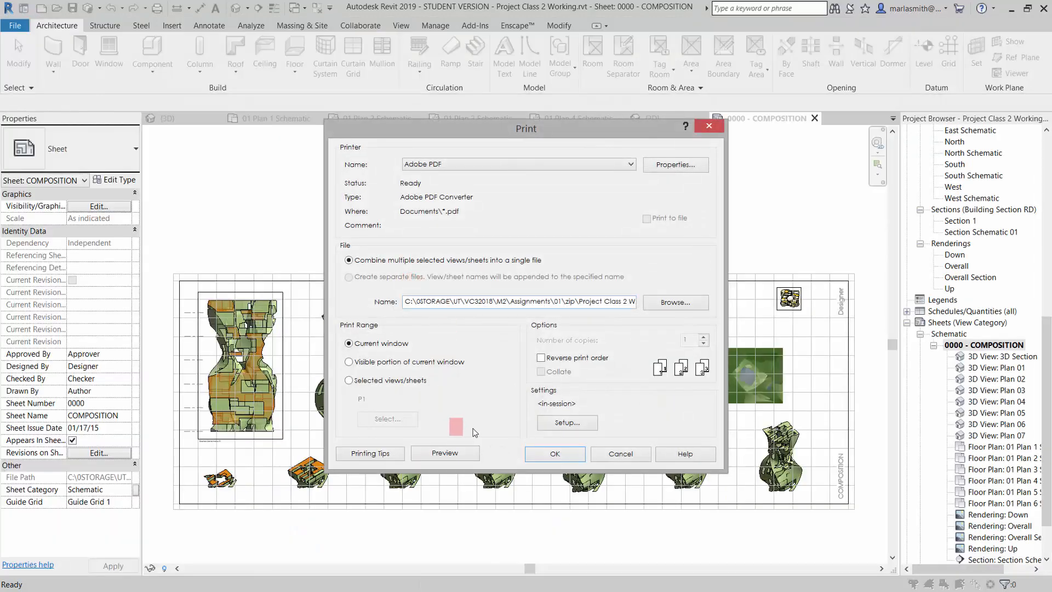
- Change the paper placement in the print setup to Offset from corner with Printer limit, without saving the settings for future sessions
click(564, 427)
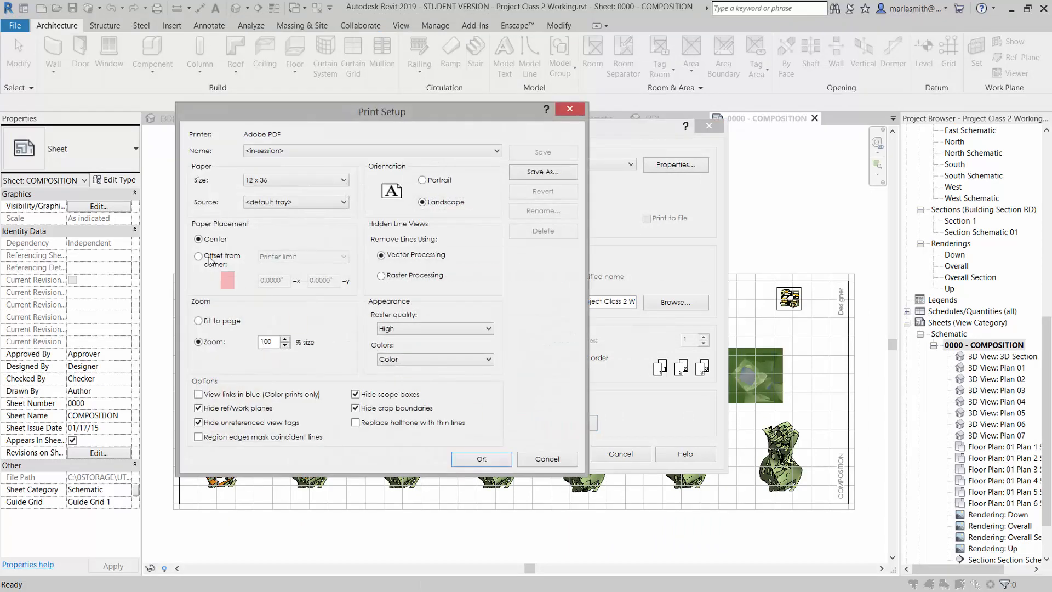
click(198, 257)
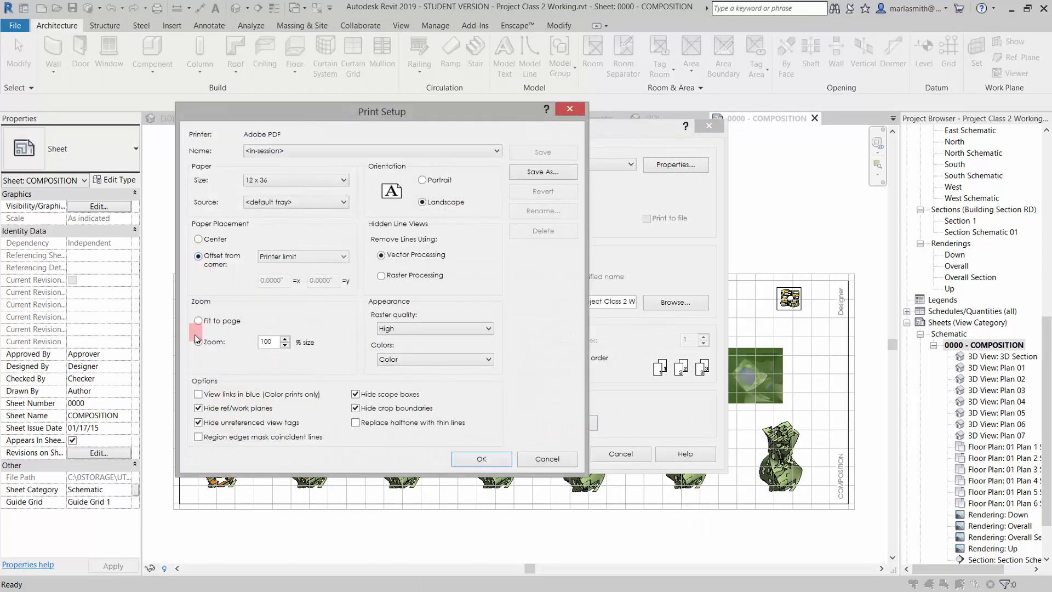
click(482, 460)
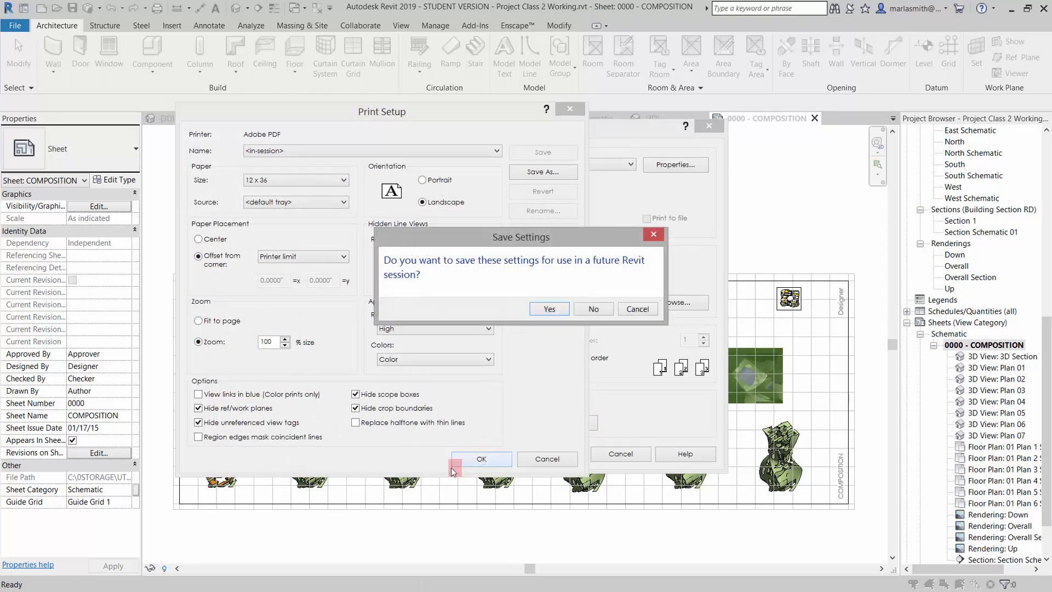
click(595, 310)
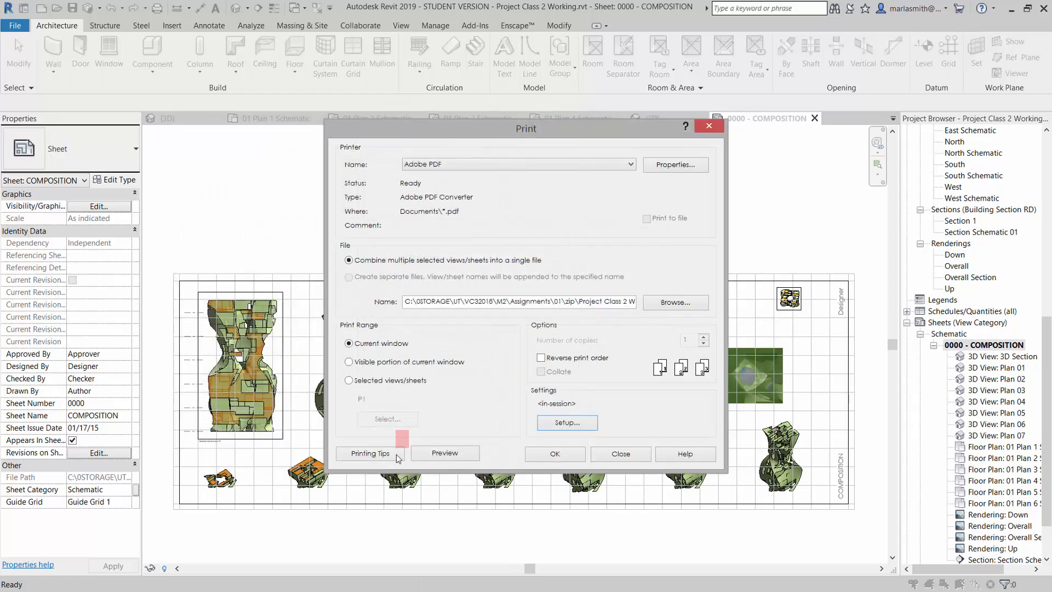
- Preview the COMPOSITION sheet with the corner-offset placement and return to the print settings
click(445, 453)
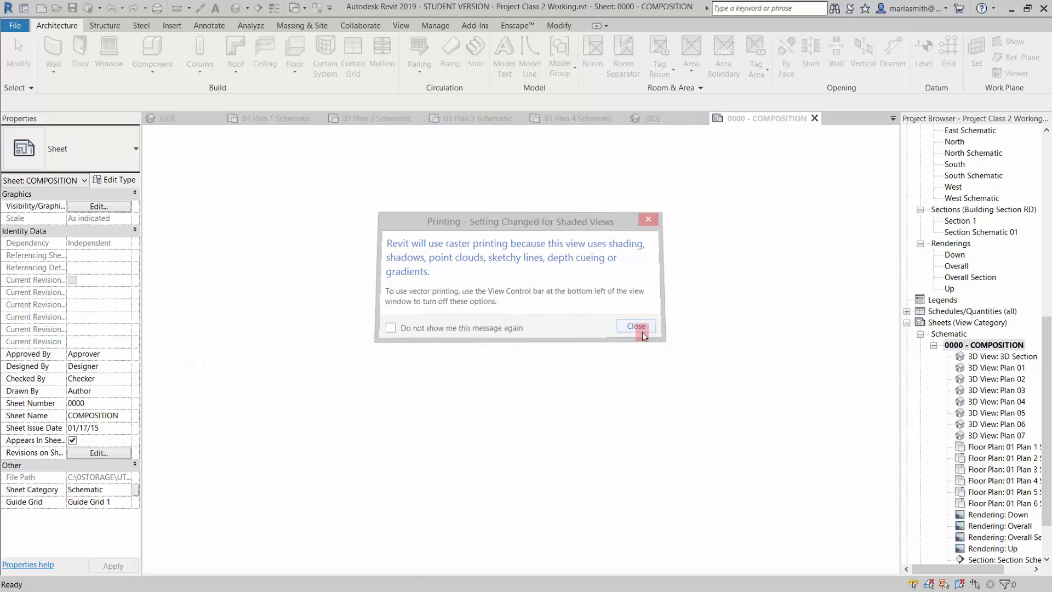
click(642, 330)
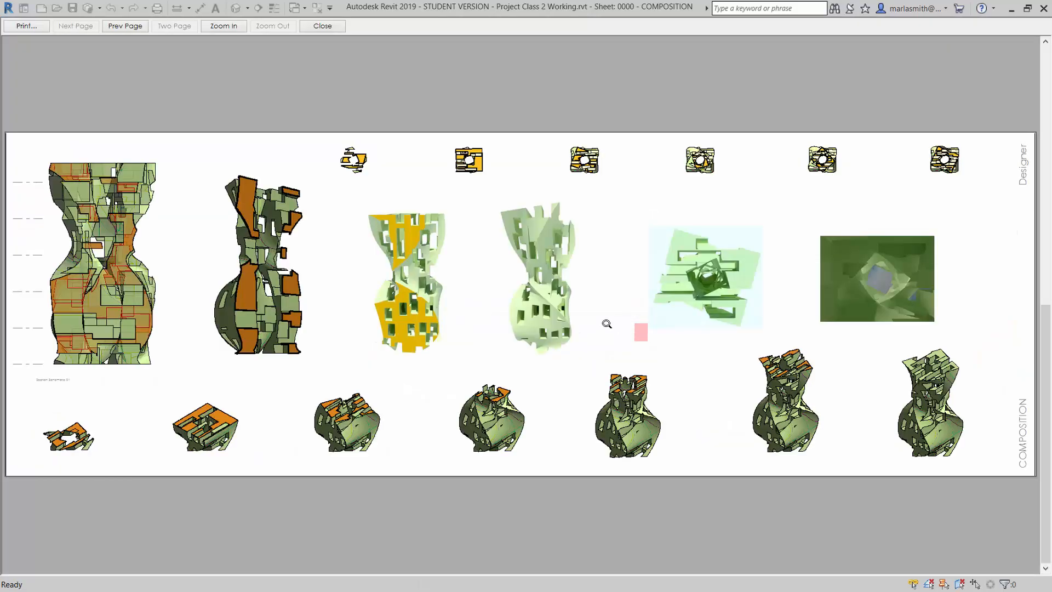
click(26, 26)
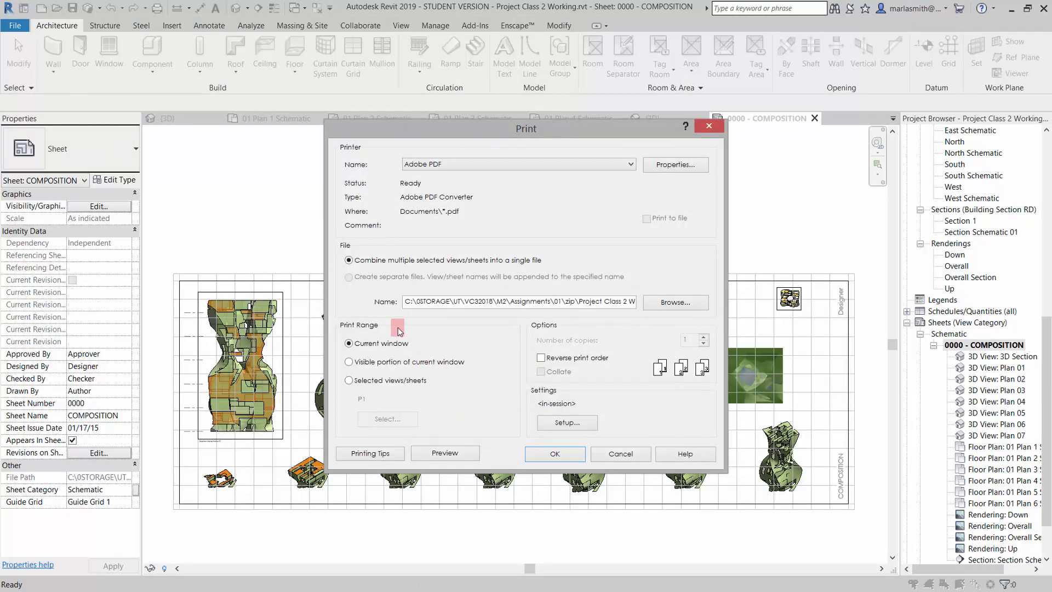
- Print the COMPOSITION sheet to Project Class 2 Working.pdf in the Assignments folder, then close the resulting PDF
click(554, 453)
click(638, 328)
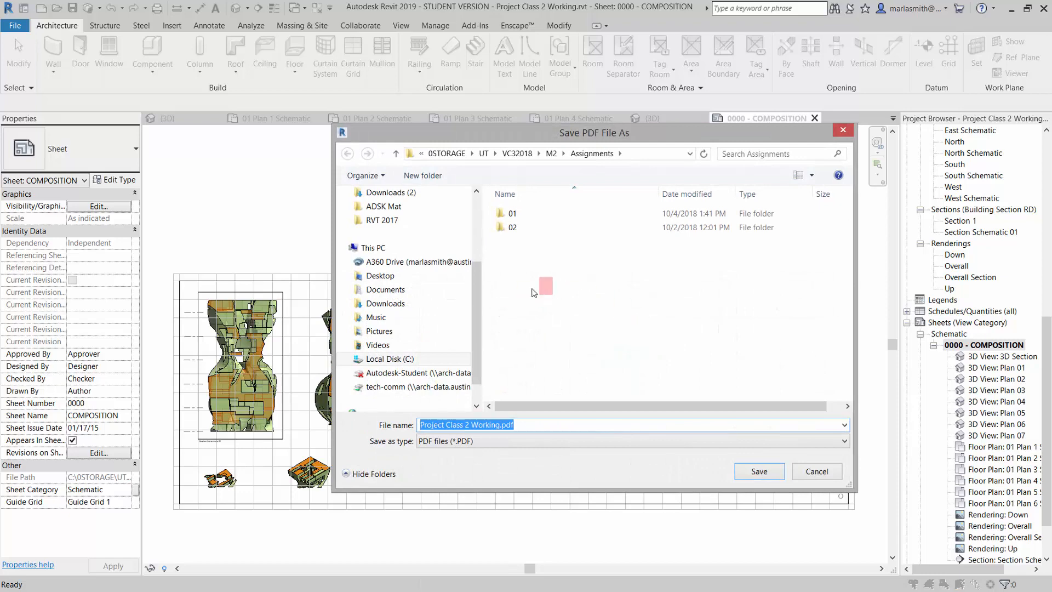
click(764, 472)
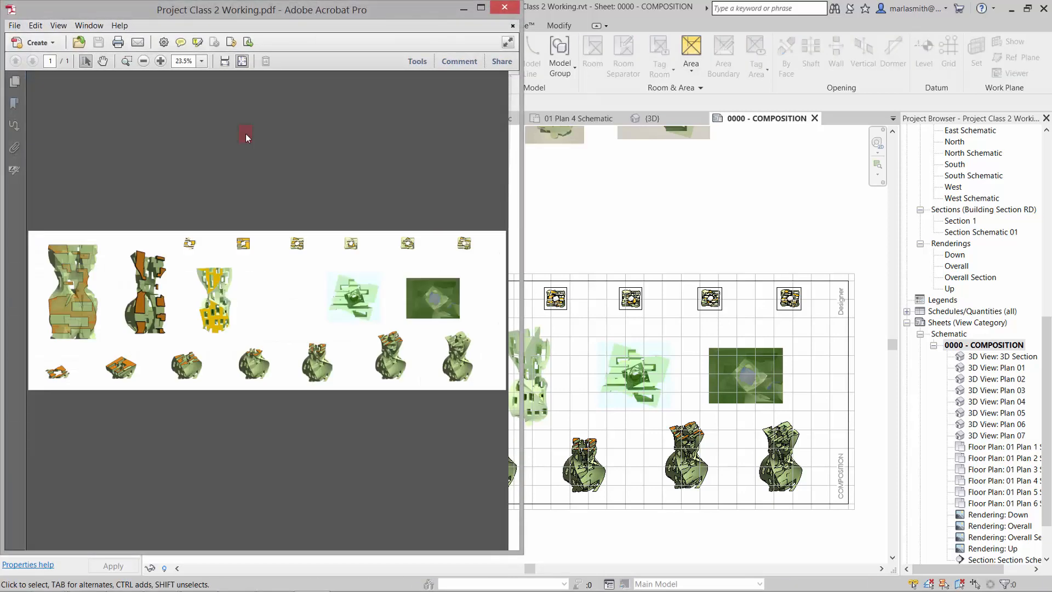
click(504, 8)
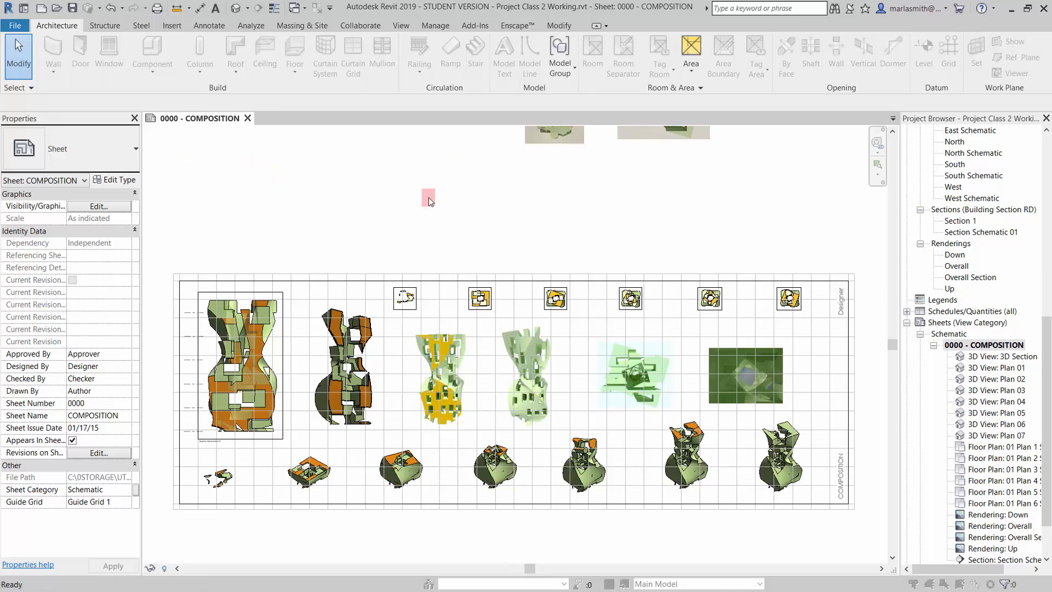
key(ctrl+p)
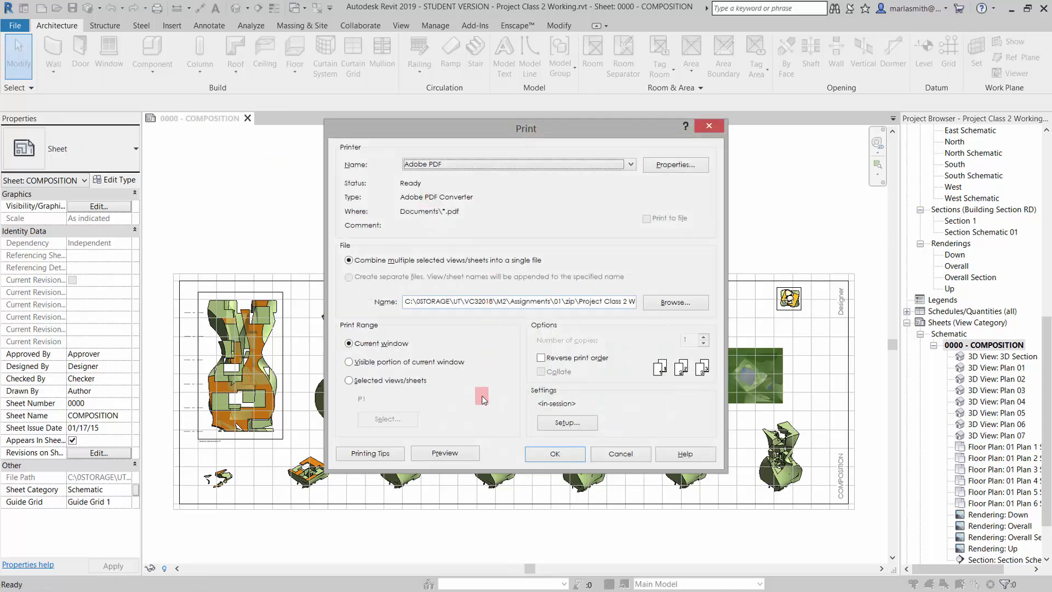
click(633, 456)
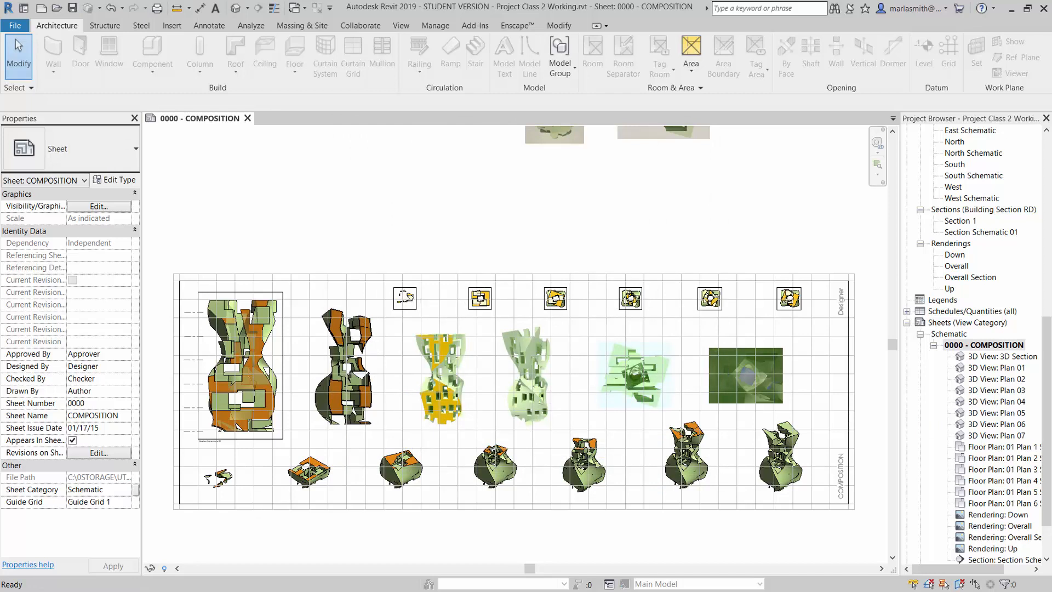